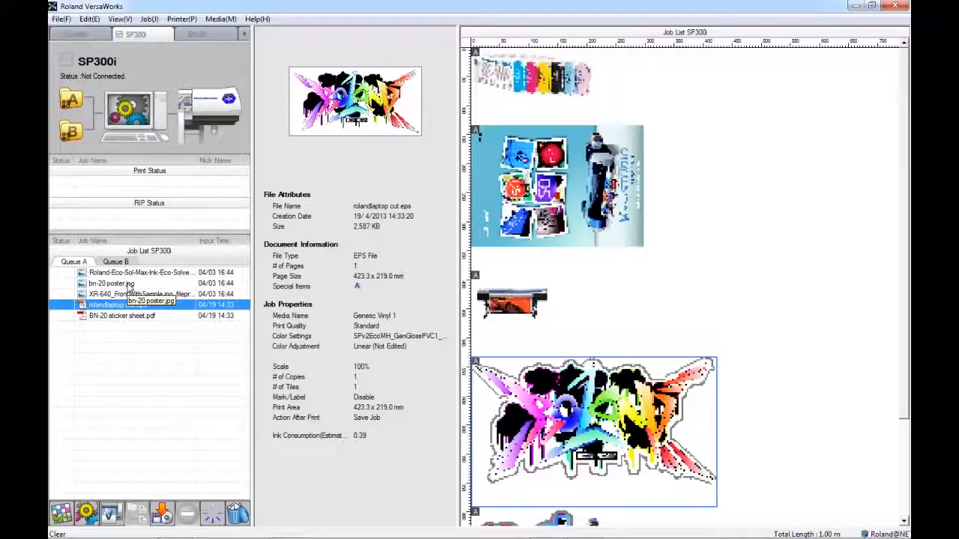
Open the job settings of BN-20 sticker sheet.pdf and set its scale to 75%.
{"action": "left_click", "coordinate": [134, 320]}
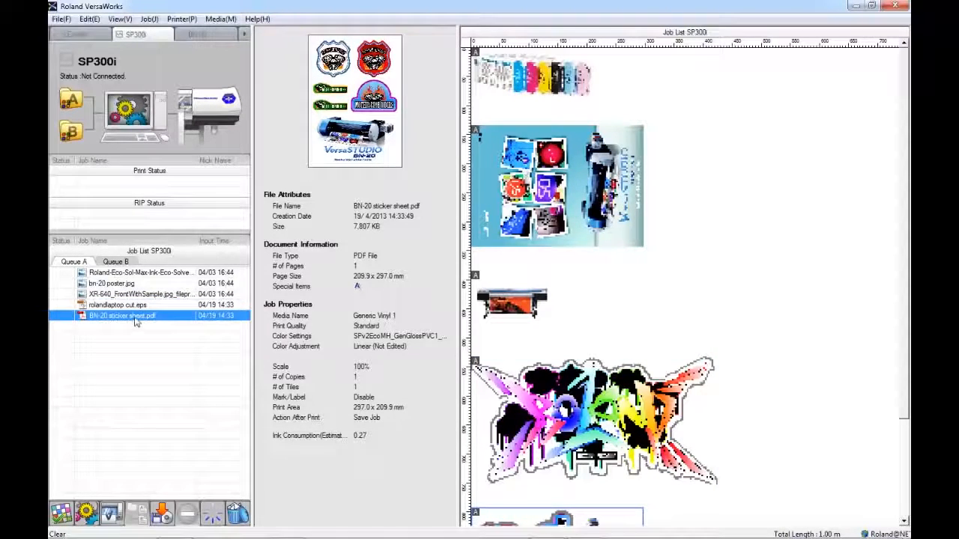
{"action": "double_click", "coordinate": [105, 319]}
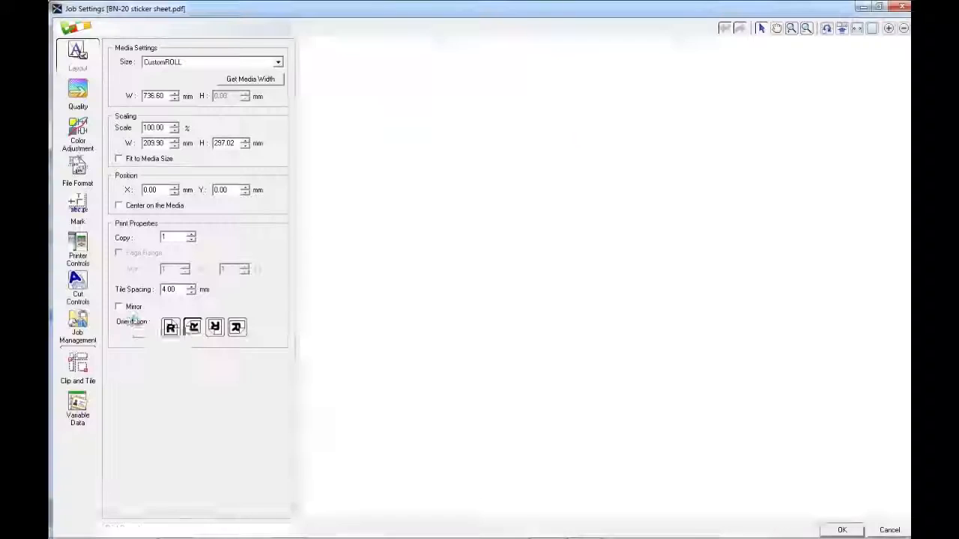
{"action": "double_click", "coordinate": [165, 128]}
{"action": "type", "text": "75"}
{"action": "key", "text": "Return"}
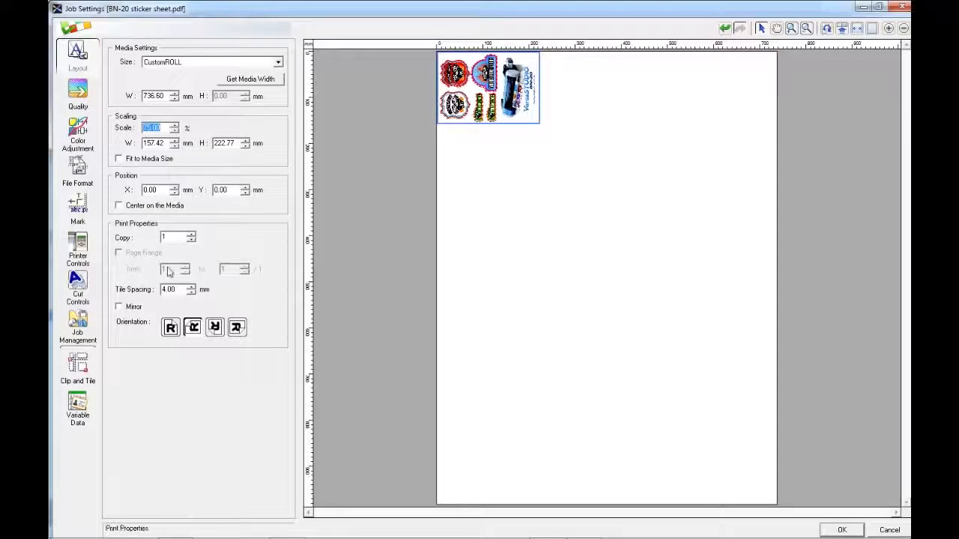
Rotate the sticker sheet to the upside-down orientation, set it to 4 copies and apply the job settings.
{"action": "left_click", "coordinate": [215, 327]}
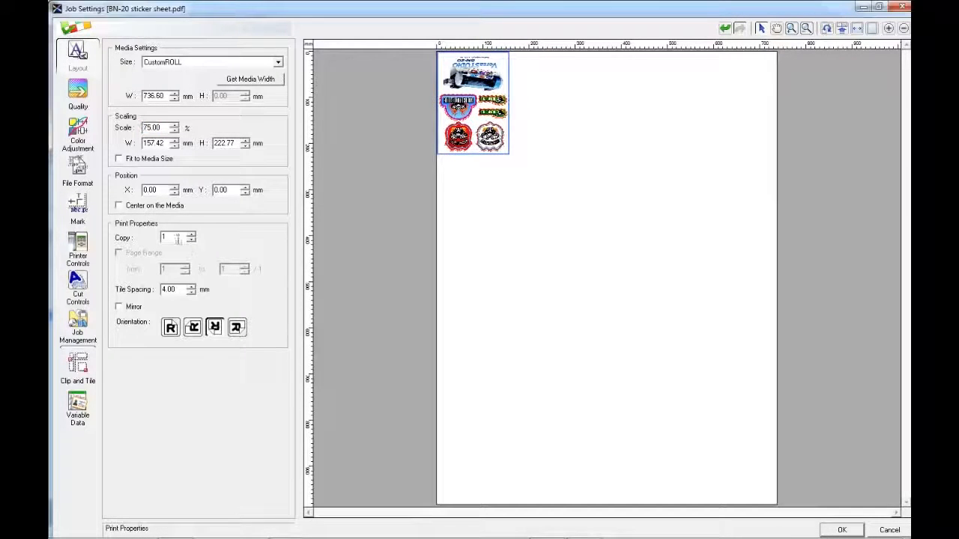
{"action": "type", "text": "1"}
{"action": "left_click", "coordinate": [191, 241]}
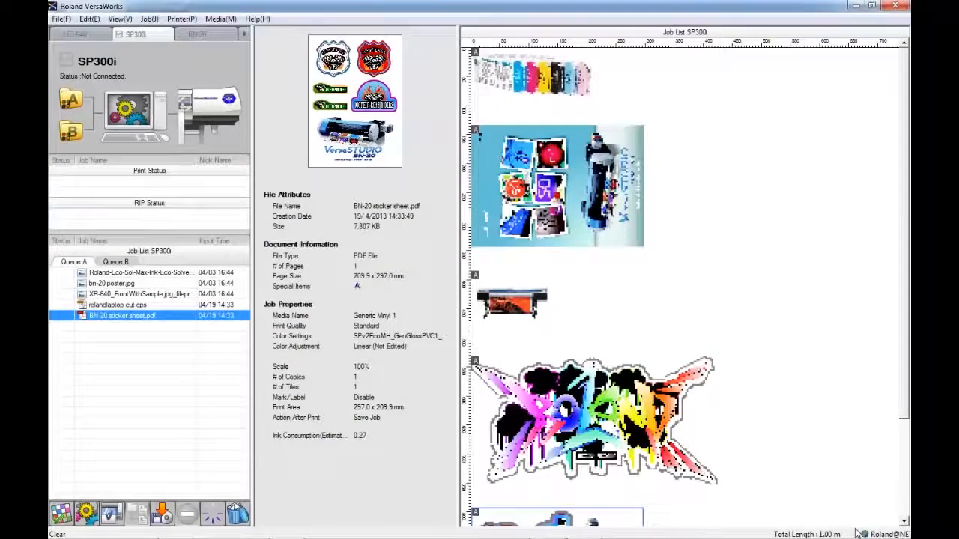
{"action": "left_click", "coordinate": [842, 529]}
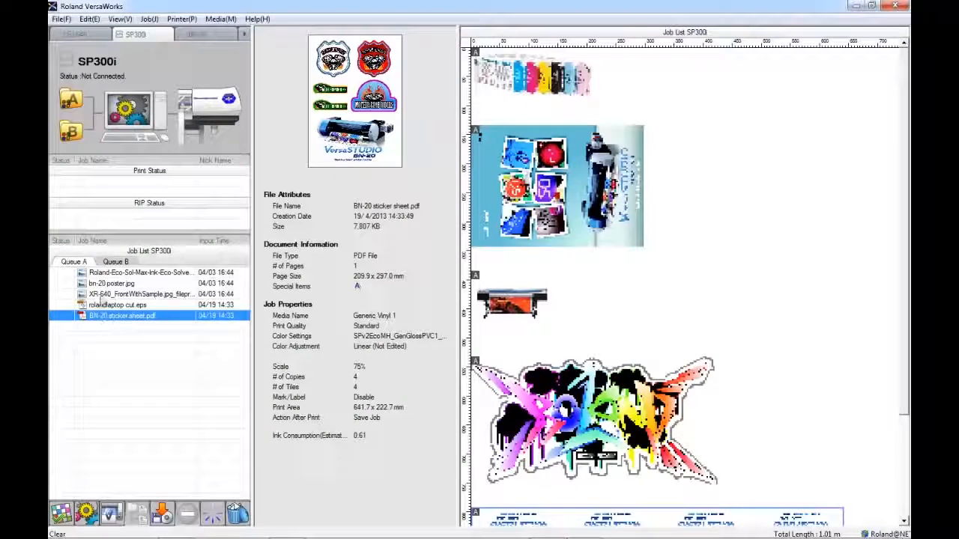
Clip the white space above and below the printer in the XR-640 image to a height of about 65.5 mm and apply it.
{"action": "double_click", "coordinate": [122, 296]}
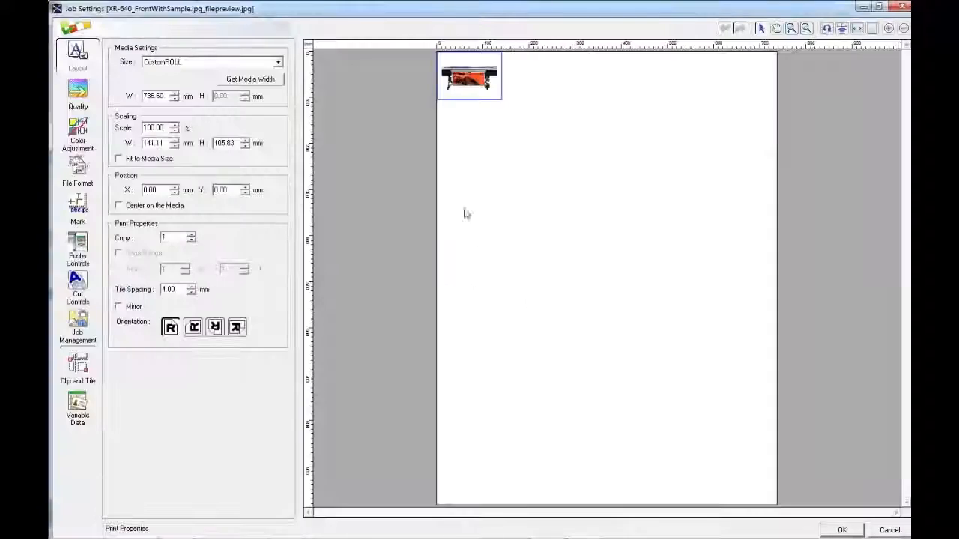
{"action": "left_click", "coordinate": [81, 369]}
{"action": "left_click_drag", "start_coordinate": [600, 50], "coordinate": [592, 150]}
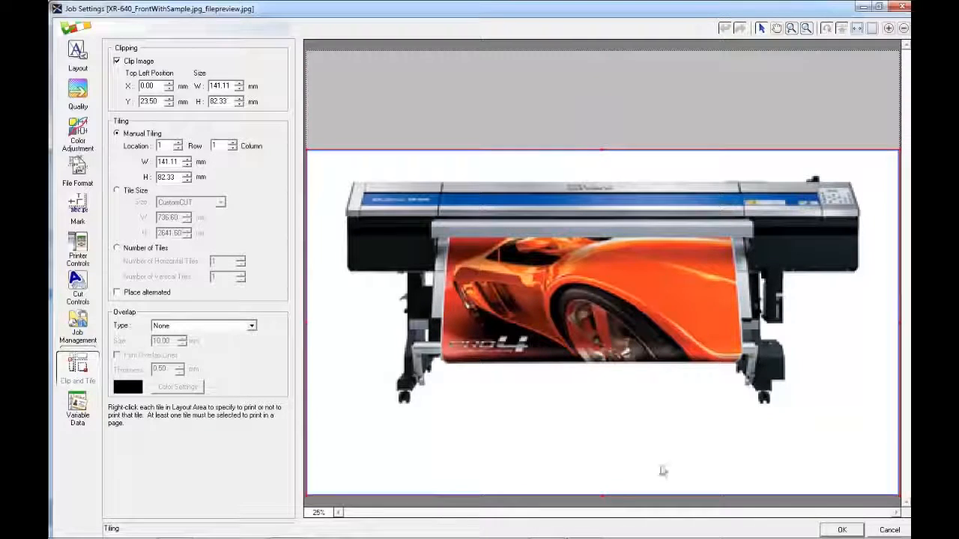
{"action": "left_click_drag", "start_coordinate": [601, 496], "coordinate": [601, 424]}
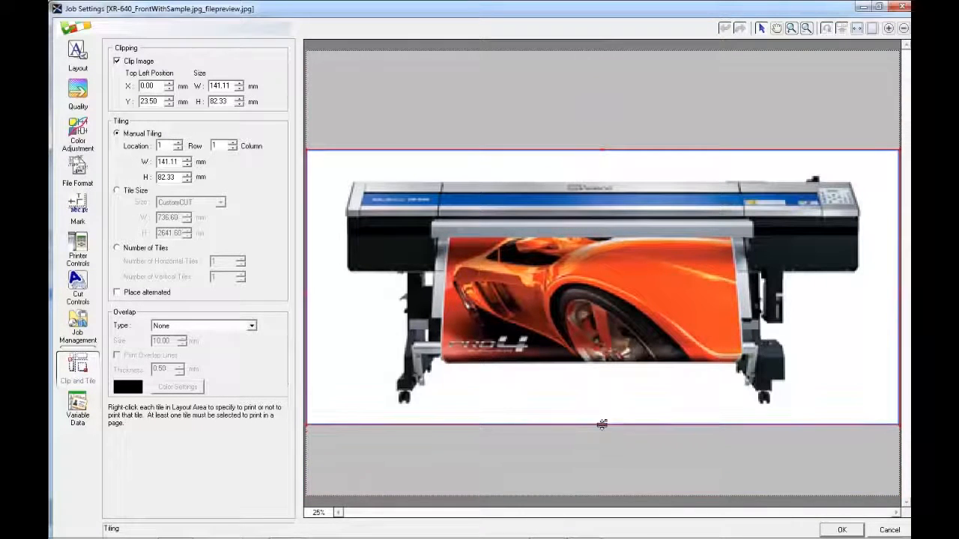
{"action": "left_click", "coordinate": [845, 528]}
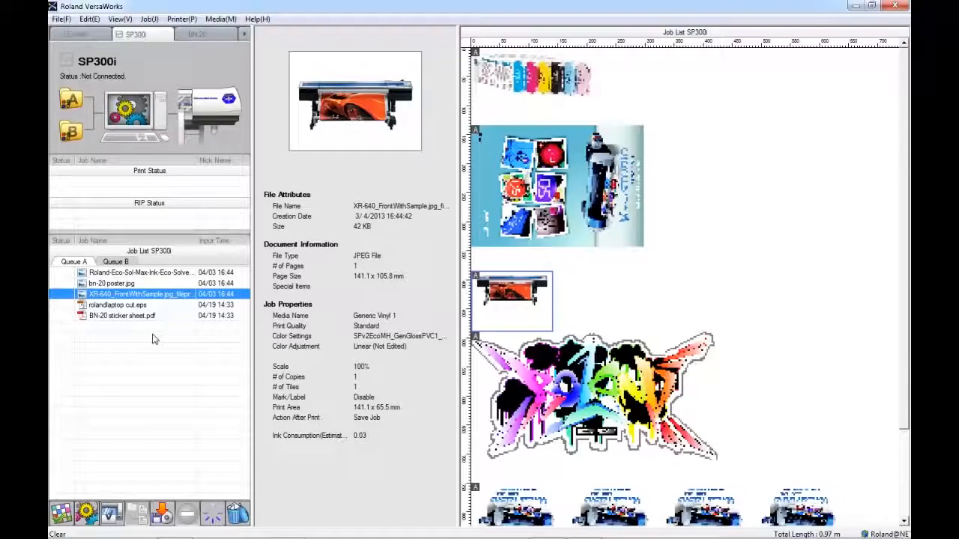
Select all five jobs in Queue A and nest them into one combined job.
{"action": "left_click_drag", "start_coordinate": [152, 339], "coordinate": [112, 280]}
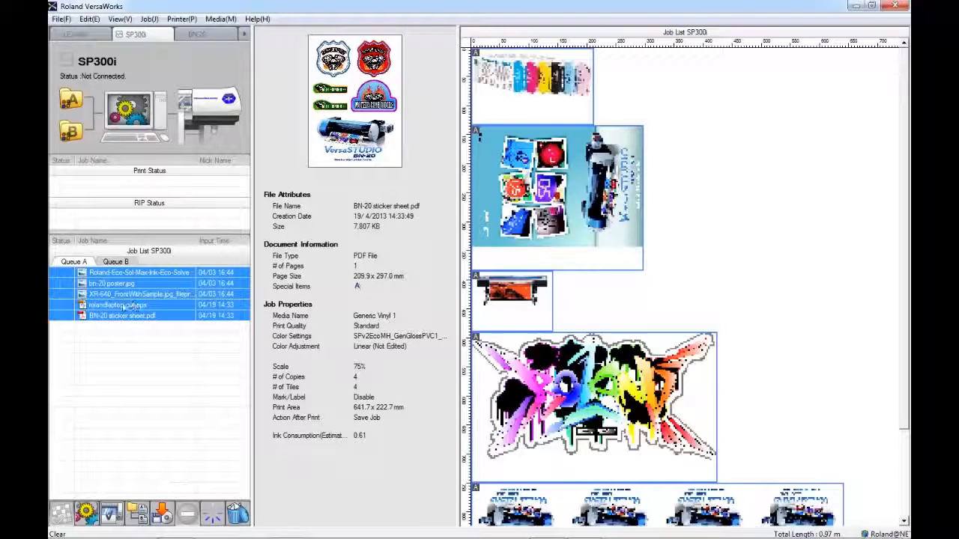
{"action": "left_click", "coordinate": [148, 377]}
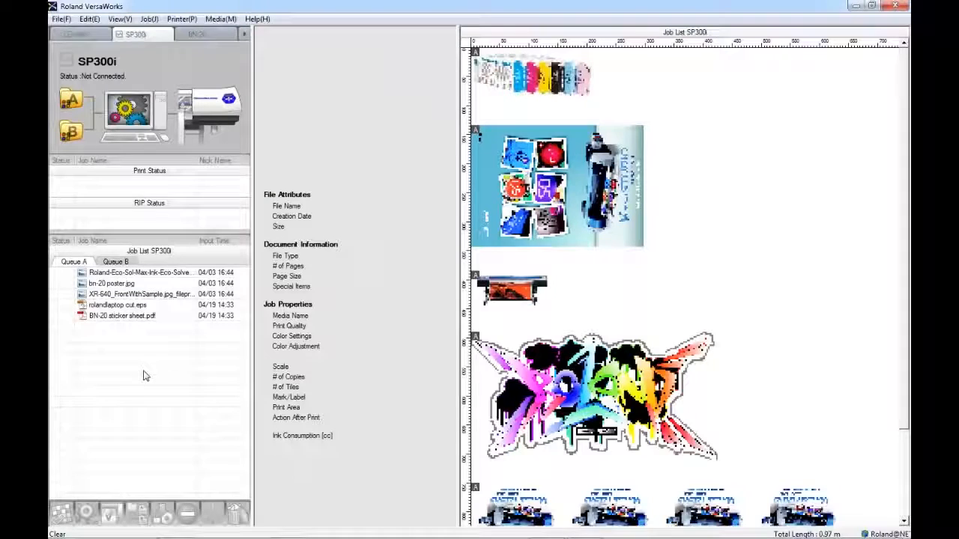
{"action": "left_click_drag", "start_coordinate": [142, 314], "coordinate": [143, 273]}
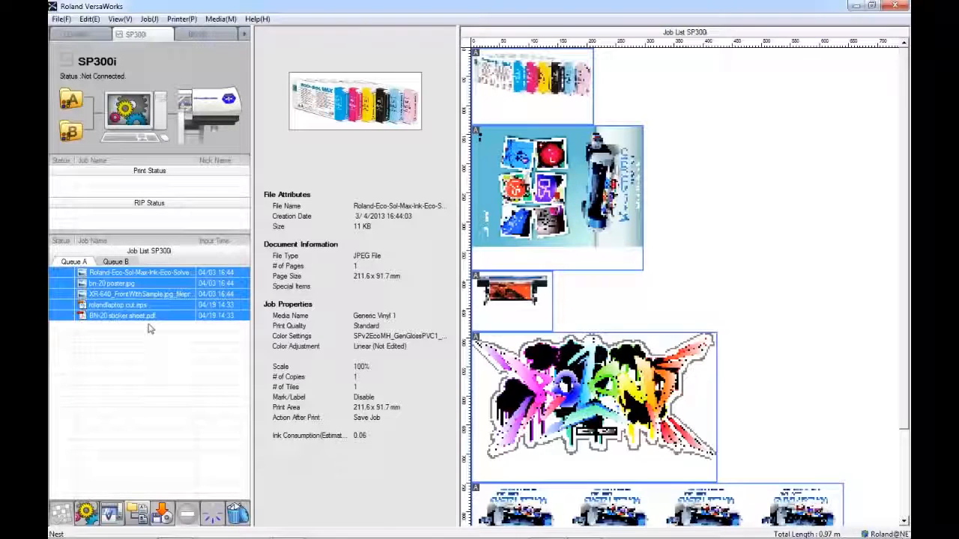
{"action": "left_click", "coordinate": [150, 19]}
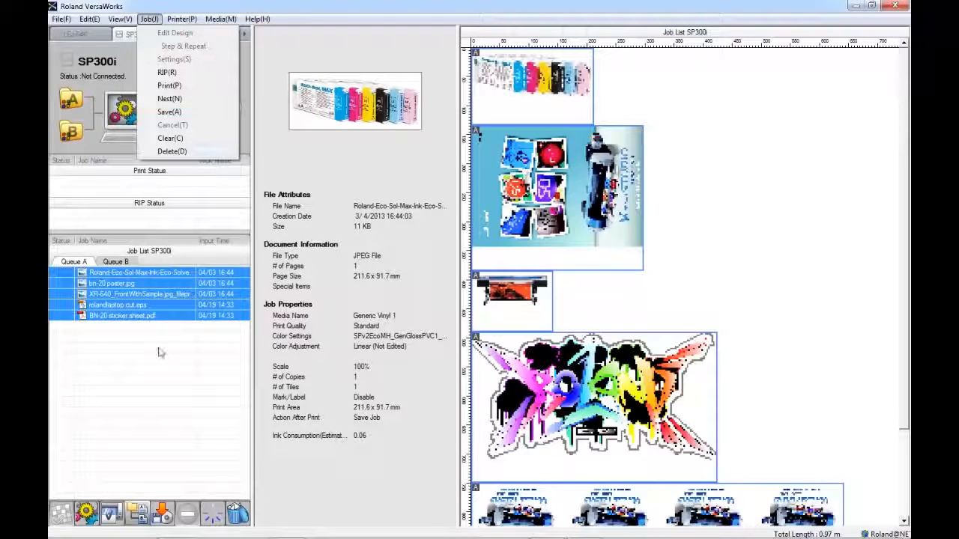
{"action": "right_click", "coordinate": [147, 298]}
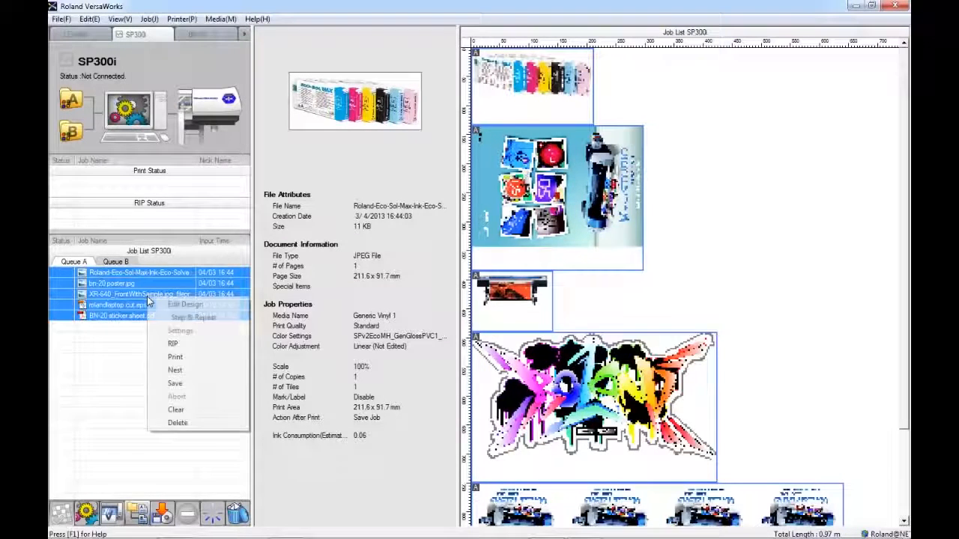
{"action": "left_click", "coordinate": [175, 371]}
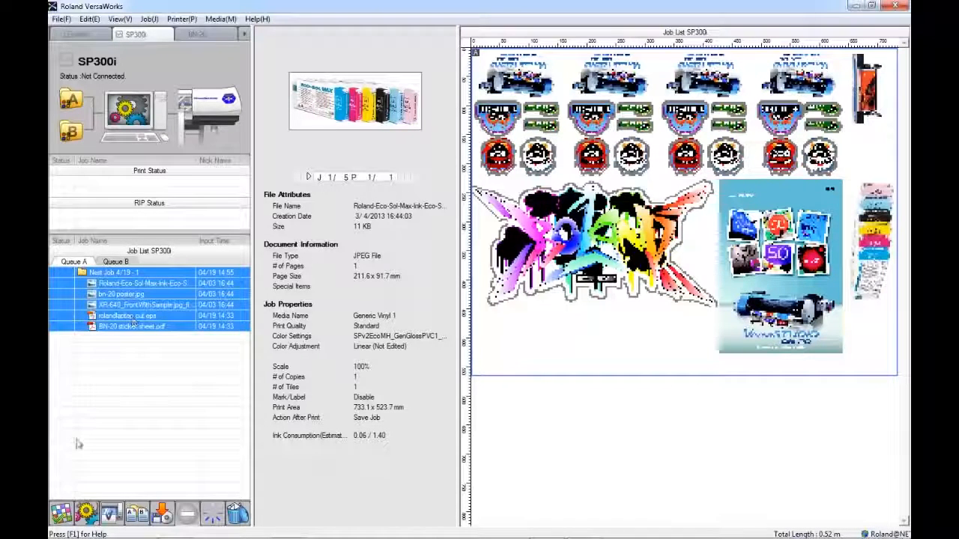
Open the nested job's settings and scale the graffiti Roland laptop graphic to 50%.
{"action": "left_click", "coordinate": [62, 513]}
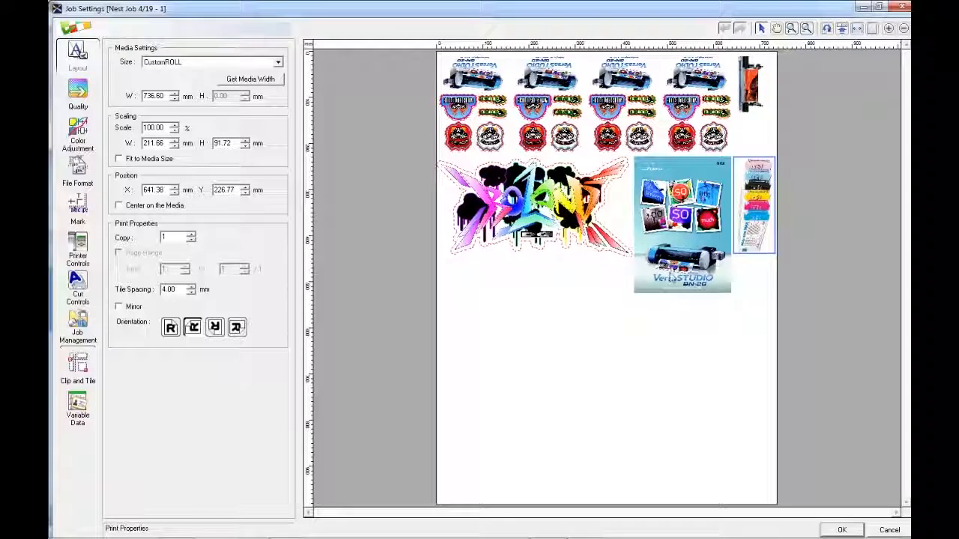
{"action": "left_click", "coordinate": [562, 302]}
{"action": "left_click", "coordinate": [542, 219]}
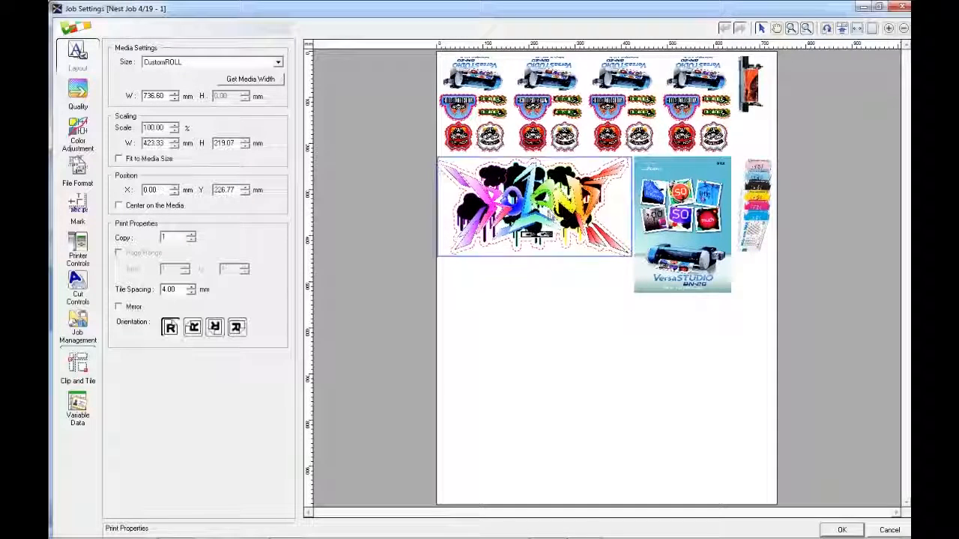
{"action": "double_click", "coordinate": [149, 127]}
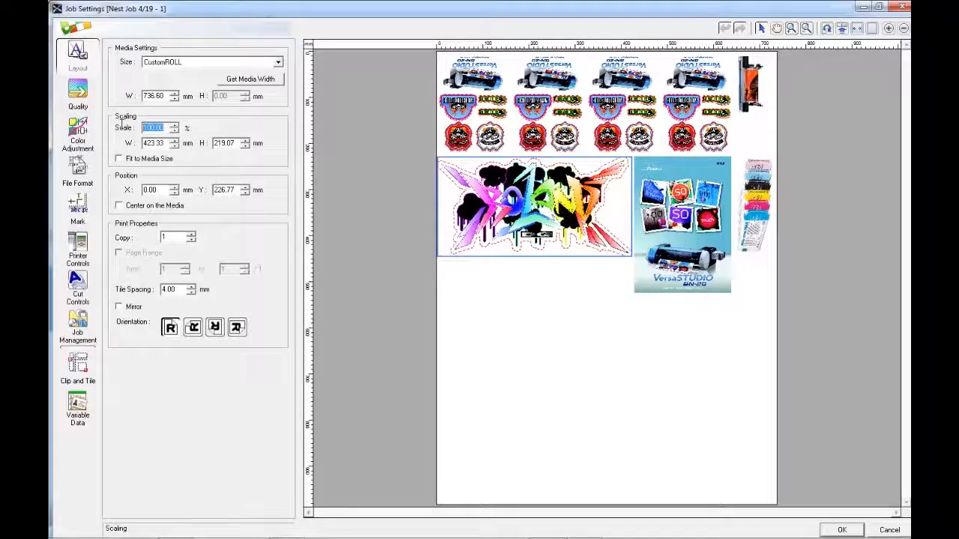
{"action": "type", "text": "50"}
{"action": "key", "text": "Return"}
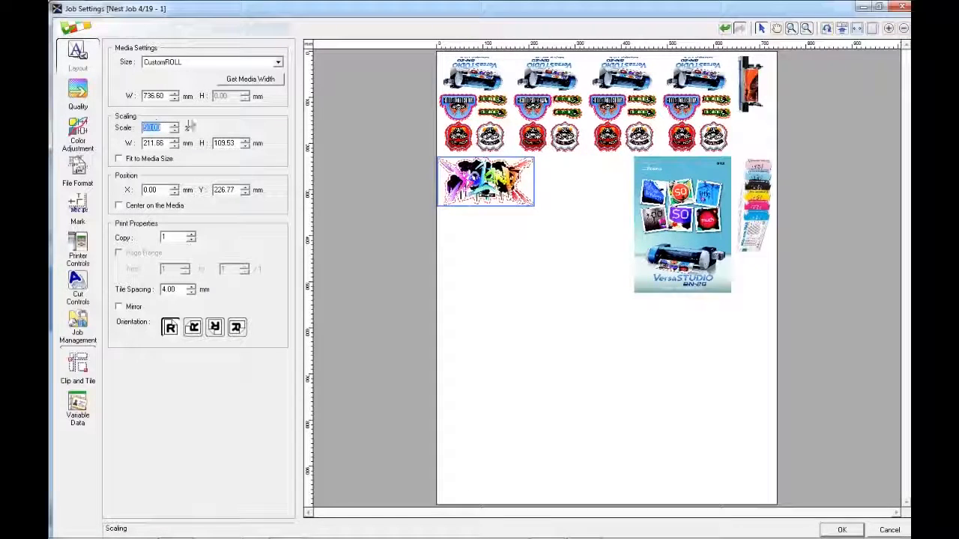
Increase the Roland laptop graphic to 4 copies within the nested layout.
{"action": "left_click", "coordinate": [191, 235]}
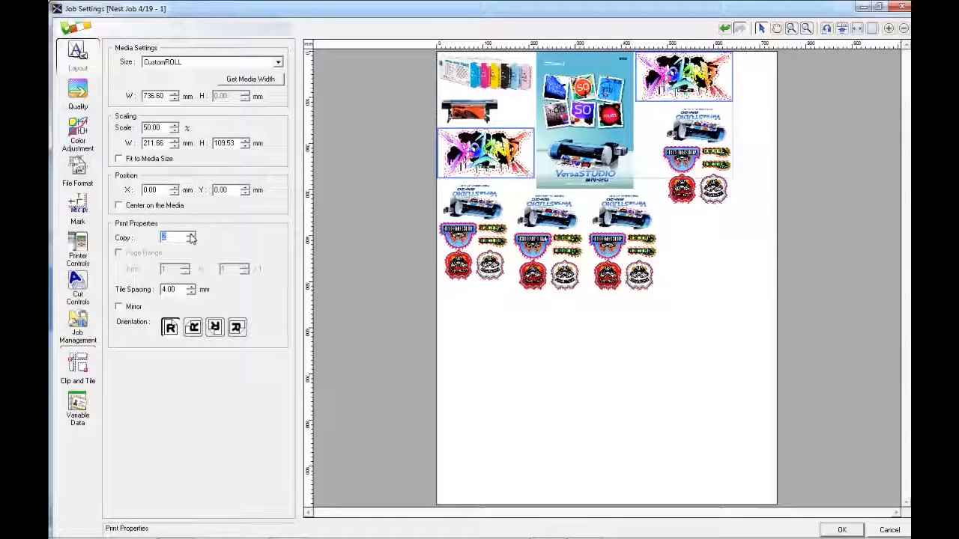
{"action": "left_click", "coordinate": [191, 234]}
{"action": "left_click", "coordinate": [192, 234]}
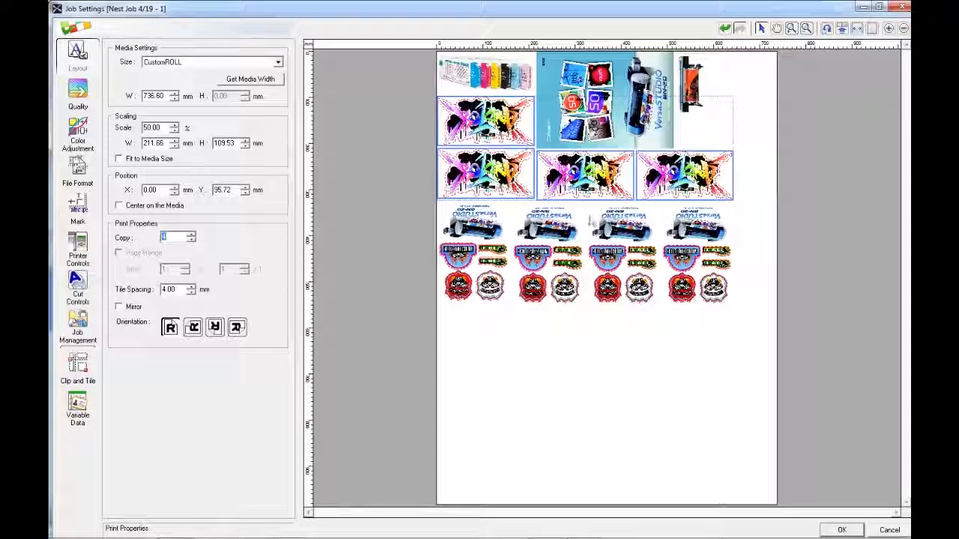
Increase the XR-640 printer image to 3 copies within the nested layout.
{"action": "left_click", "coordinate": [690, 86]}
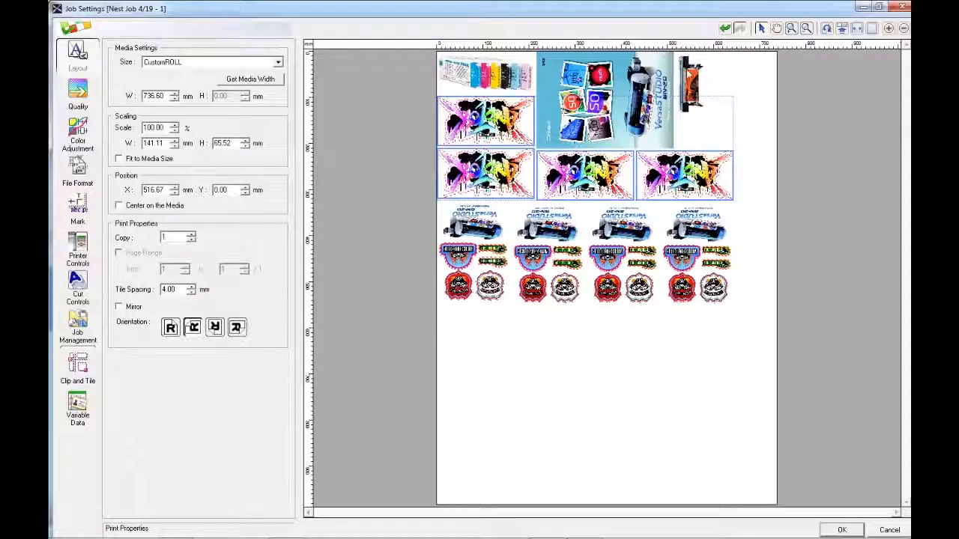
{"action": "left_click", "coordinate": [191, 234]}
{"action": "left_click", "coordinate": [192, 235]}
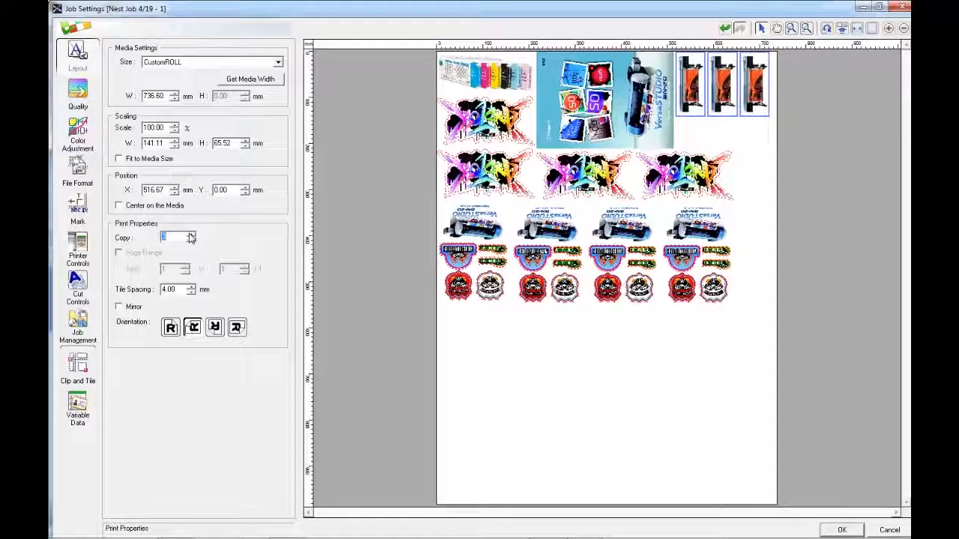
Move the rightmost sticker sheet copy into the empty media below, and move the rightmost Roland graphic into the freed space.
{"action": "left_click", "coordinate": [683, 297]}
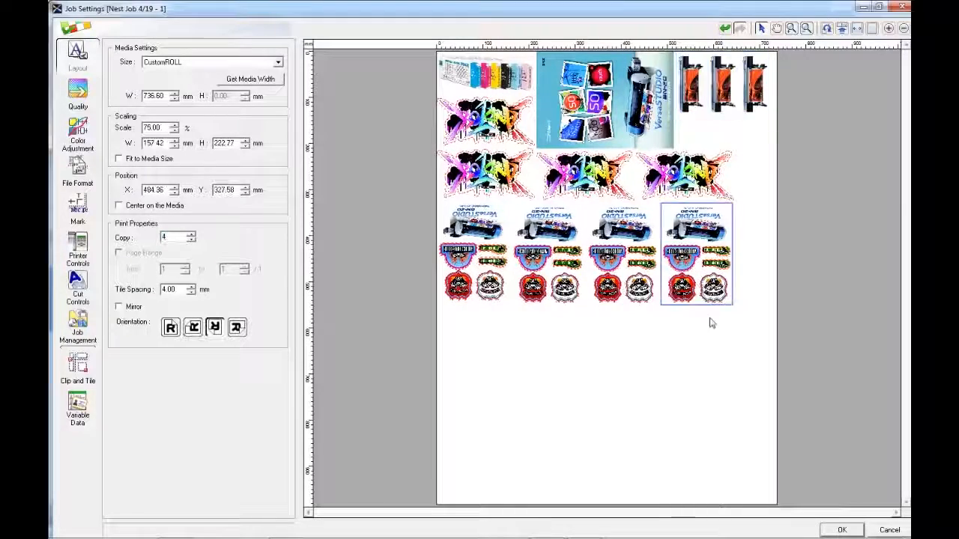
{"action": "left_click_drag", "start_coordinate": [704, 268], "coordinate": [719, 407]}
{"action": "left_click", "coordinate": [719, 253]}
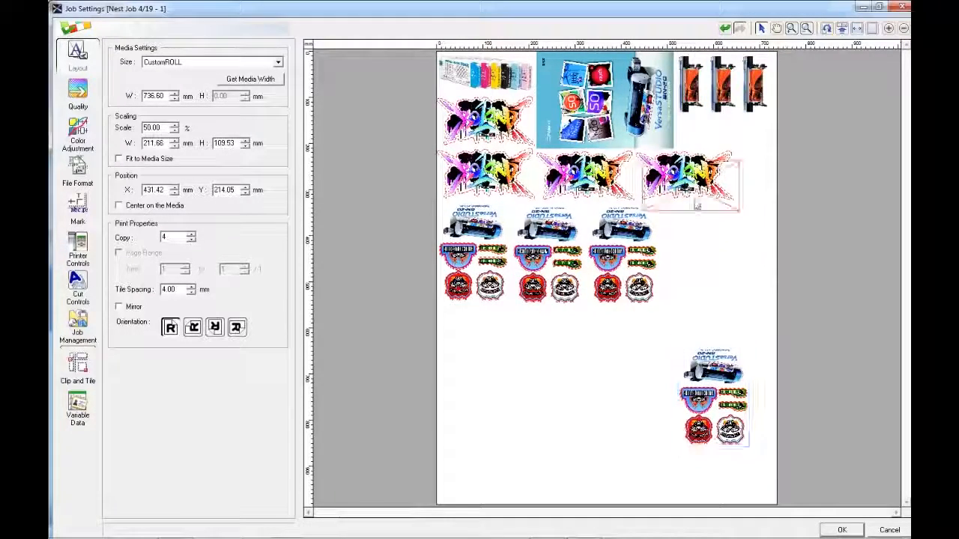
{"action": "left_click_drag", "start_coordinate": [719, 249], "coordinate": [683, 244]}
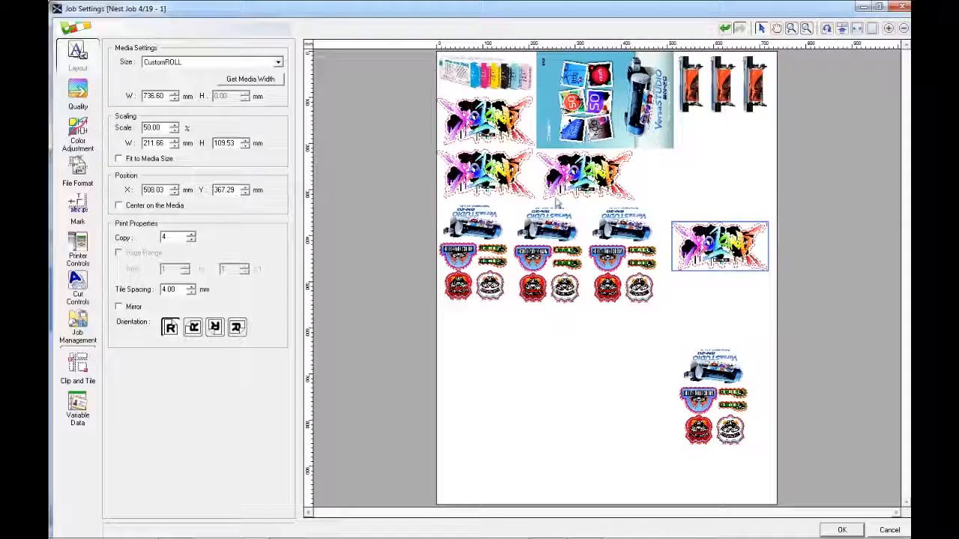
Rearrange all nested items automatically, cycling through alternative layouts until the sticker sheets form one row at the bottom.
{"action": "left_click", "coordinate": [828, 30]}
{"action": "left_click", "coordinate": [828, 30]}
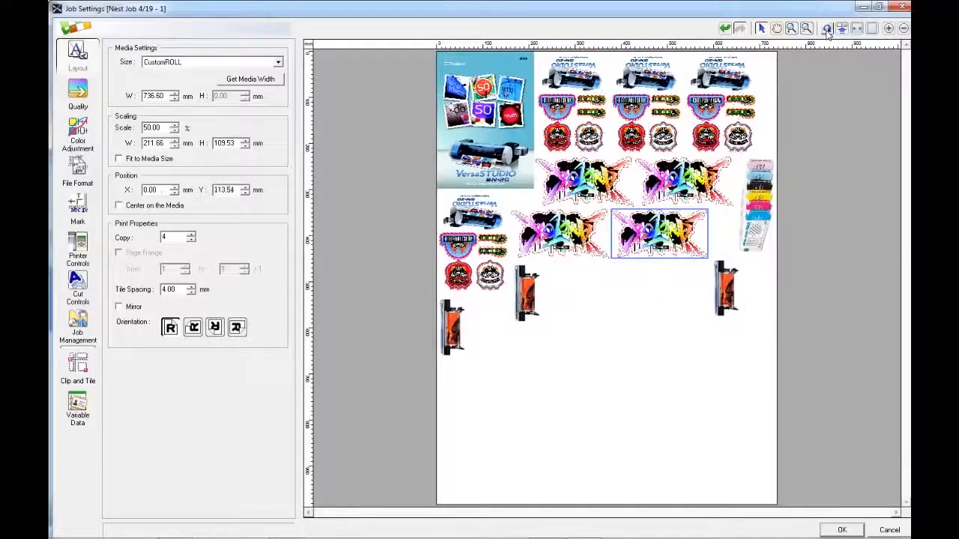
{"action": "left_click", "coordinate": [828, 30]}
{"action": "left_click", "coordinate": [828, 30]}
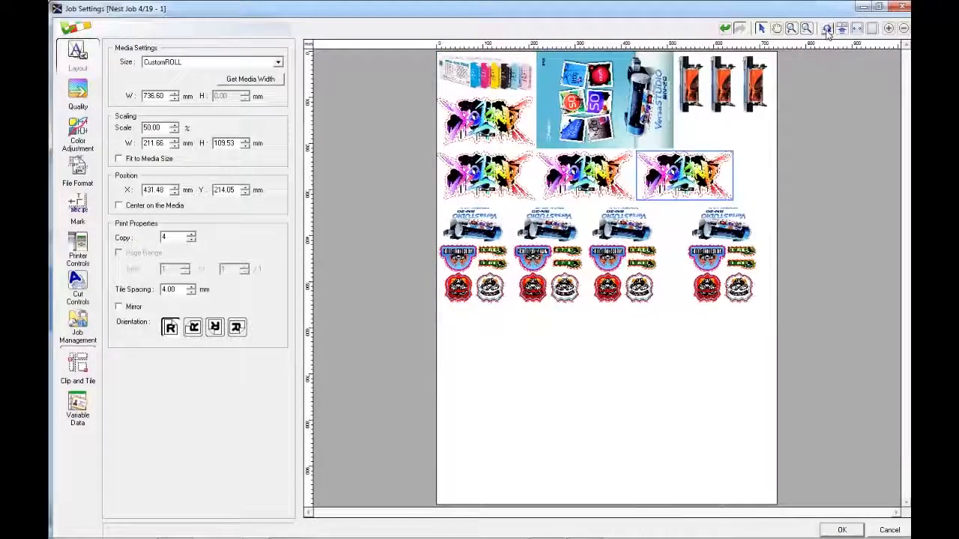
{"action": "left_click", "coordinate": [828, 30]}
{"action": "left_click", "coordinate": [828, 30]}
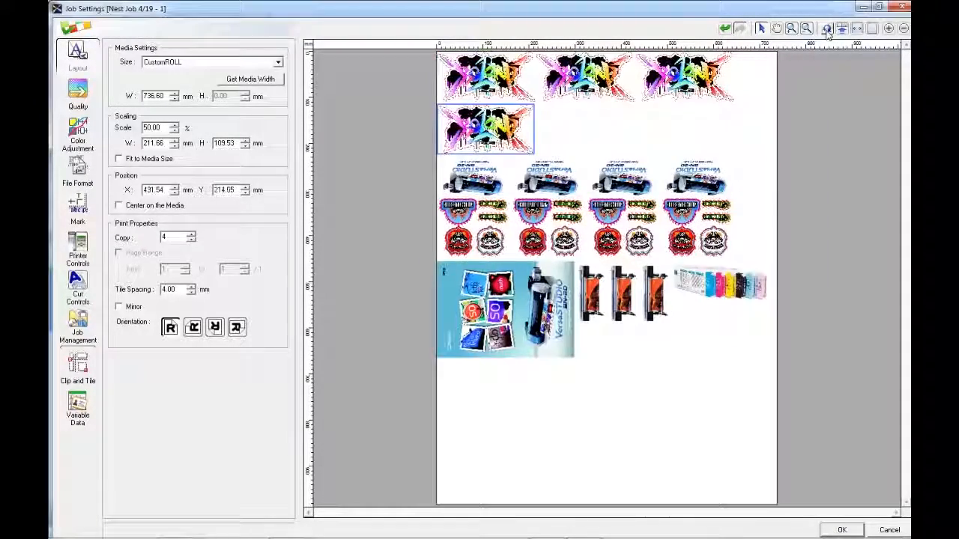
{"action": "left_click", "coordinate": [828, 30]}
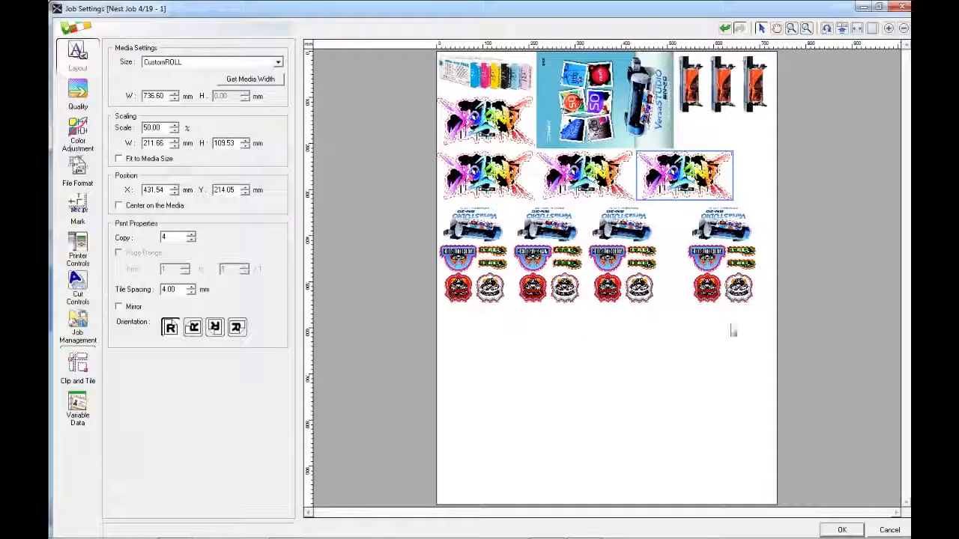
Open the nested job's quality settings and set the sticker sheet's color management preset to Pre-Press Europe.
{"action": "left_click", "coordinate": [84, 142]}
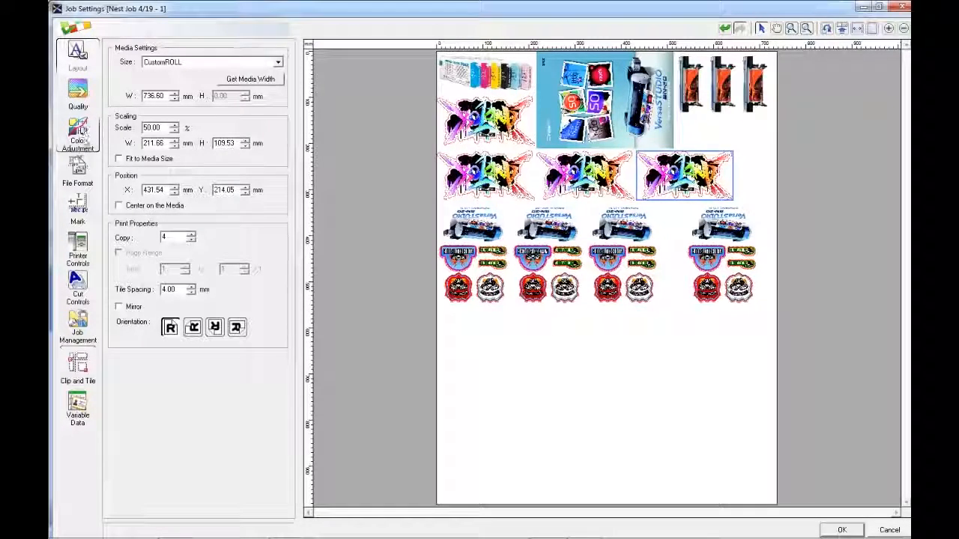
{"action": "left_click", "coordinate": [73, 105]}
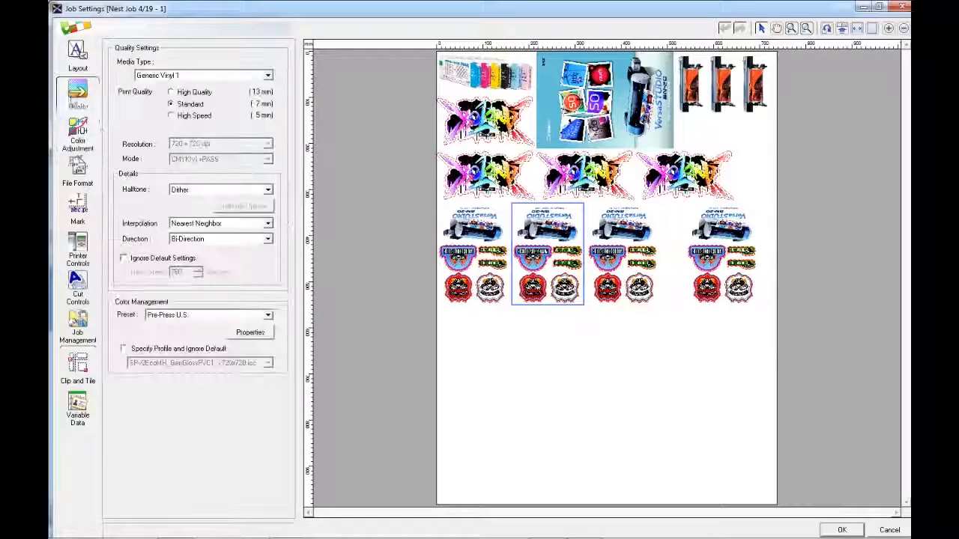
{"action": "left_click_drag", "start_coordinate": [728, 310], "coordinate": [442, 268]}
{"action": "left_click", "coordinate": [233, 318]}
{"action": "left_click", "coordinate": [227, 336]}
{"action": "left_click", "coordinate": [684, 378]}
Set the color management preset of the XR-640 printer image to MAX Impact.
{"action": "left_click", "coordinate": [642, 103]}
{"action": "left_click", "coordinate": [722, 99]}
{"action": "left_click", "coordinate": [210, 314]}
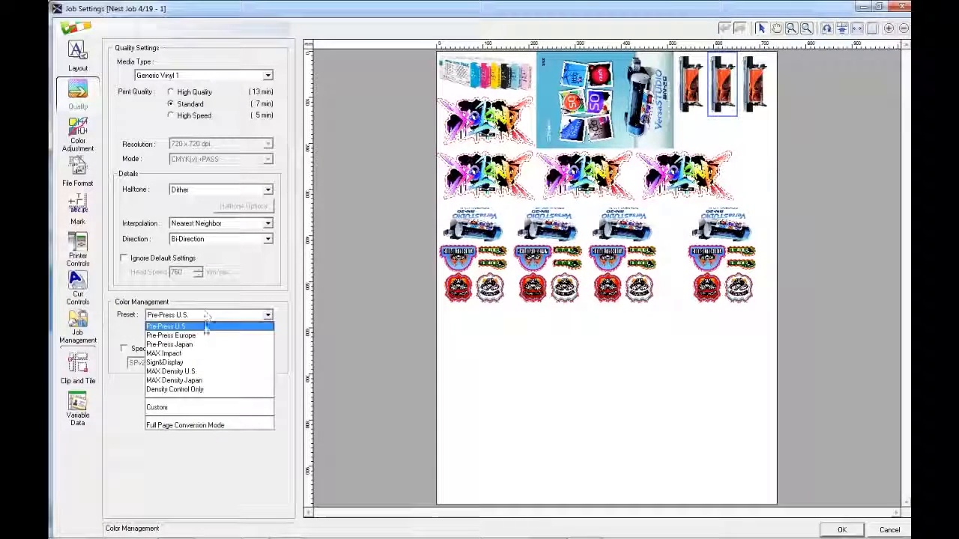
{"action": "left_click", "coordinate": [201, 355]}
{"action": "left_click", "coordinate": [649, 372]}
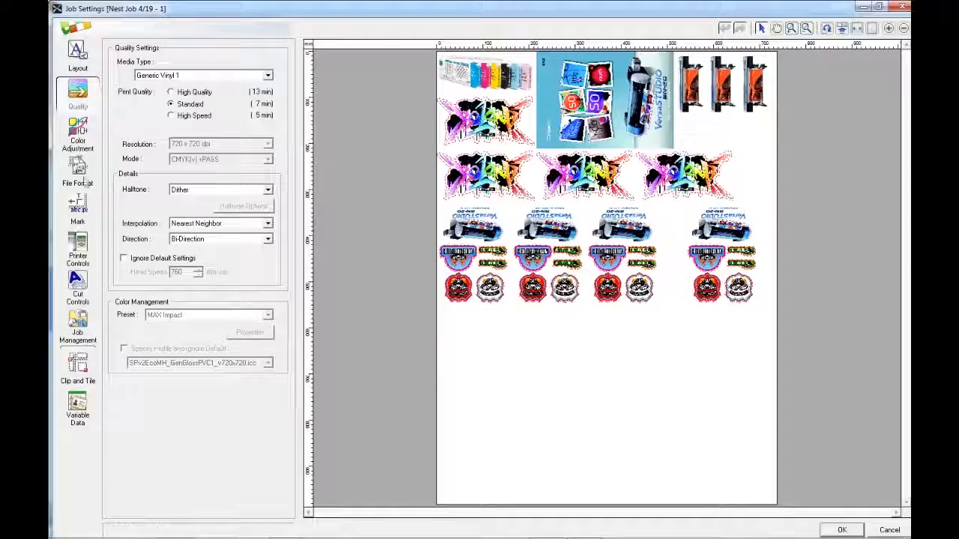
Add Trim Marks to the BN-20 poster in the nested job's mark settings.
{"action": "left_click", "coordinate": [79, 208]}
{"action": "left_click", "coordinate": [524, 54]}
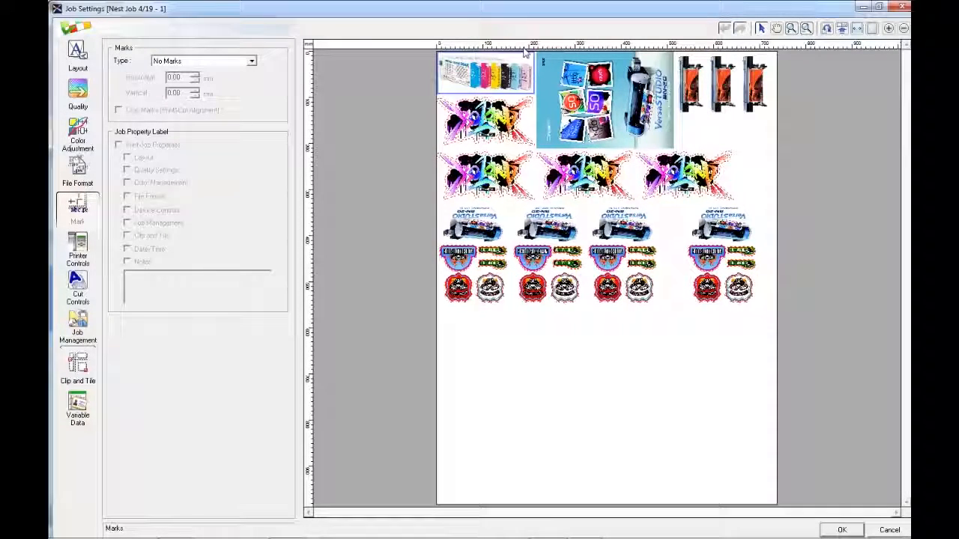
{"action": "left_click", "coordinate": [555, 69]}
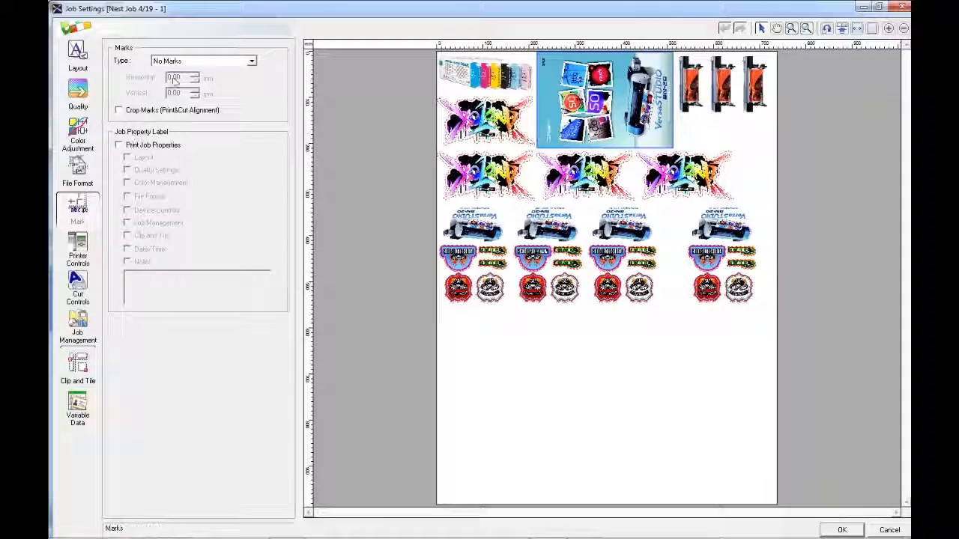
{"action": "left_click", "coordinate": [252, 60]}
{"action": "left_click", "coordinate": [184, 79]}
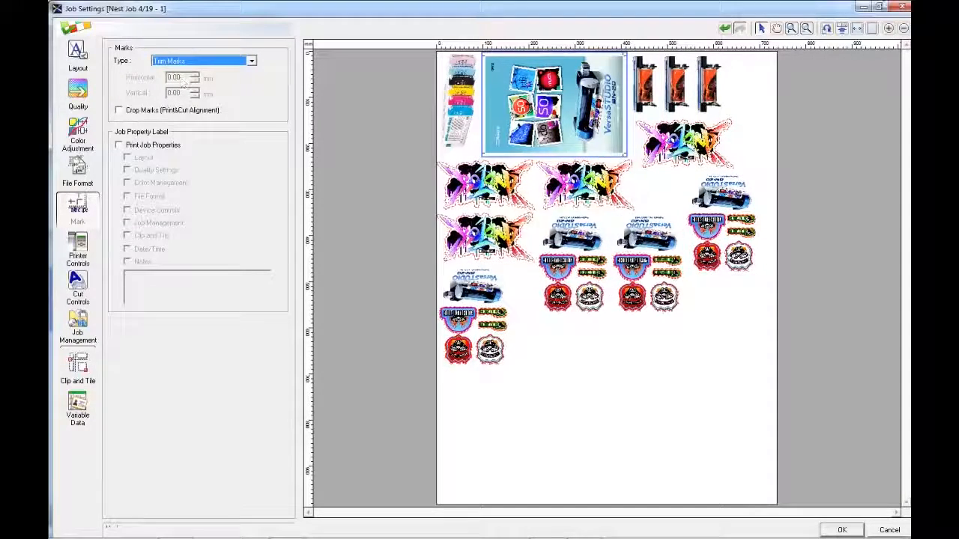
Rearrange all nested items automatically, cycling through alternative layouts until the poster stands upright beside a row of sticker sheets.
{"action": "left_click", "coordinate": [829, 28]}
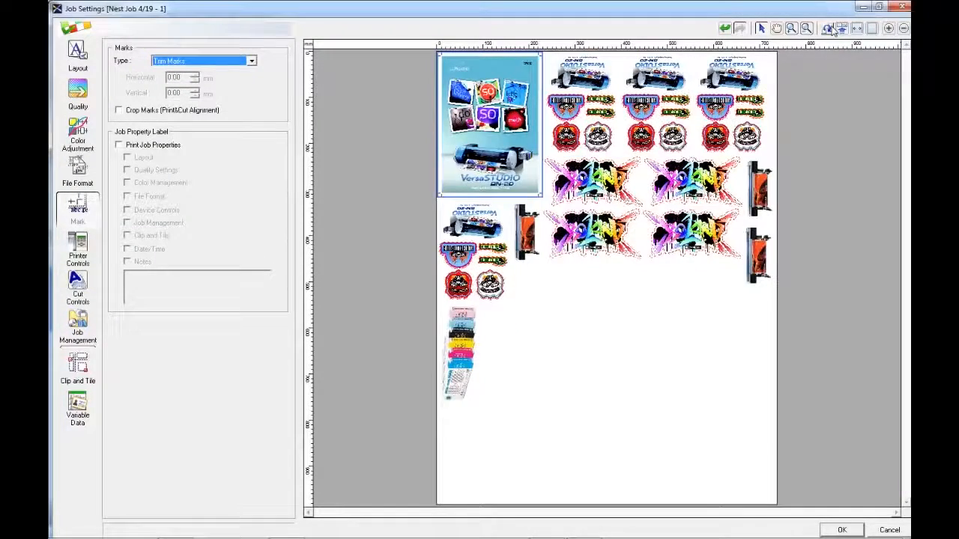
{"action": "left_click", "coordinate": [828, 27]}
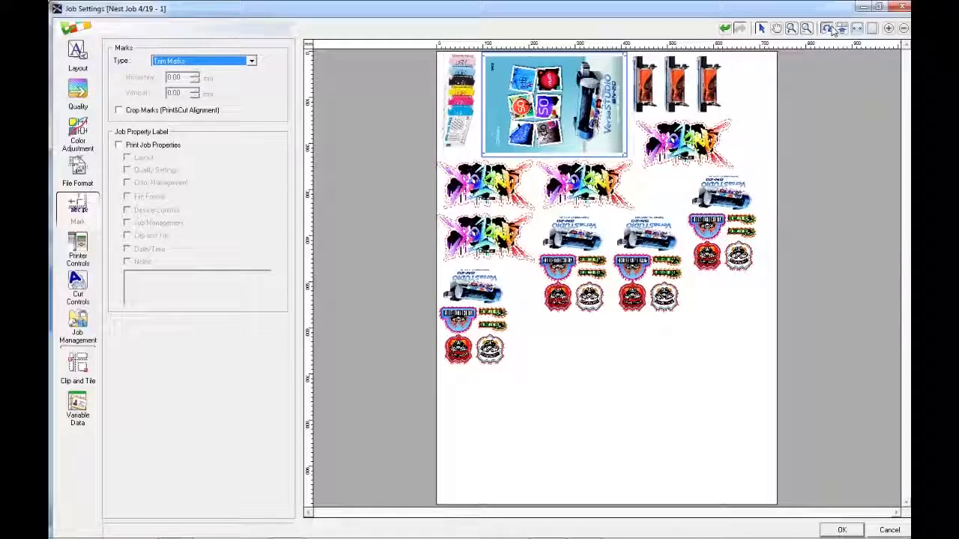
{"action": "left_click", "coordinate": [831, 30]}
Move the ink cartridge image into the empty media below the Roland graphics and set its orientation to unrotated, accepting the job settings.
{"action": "left_click", "coordinate": [473, 356]}
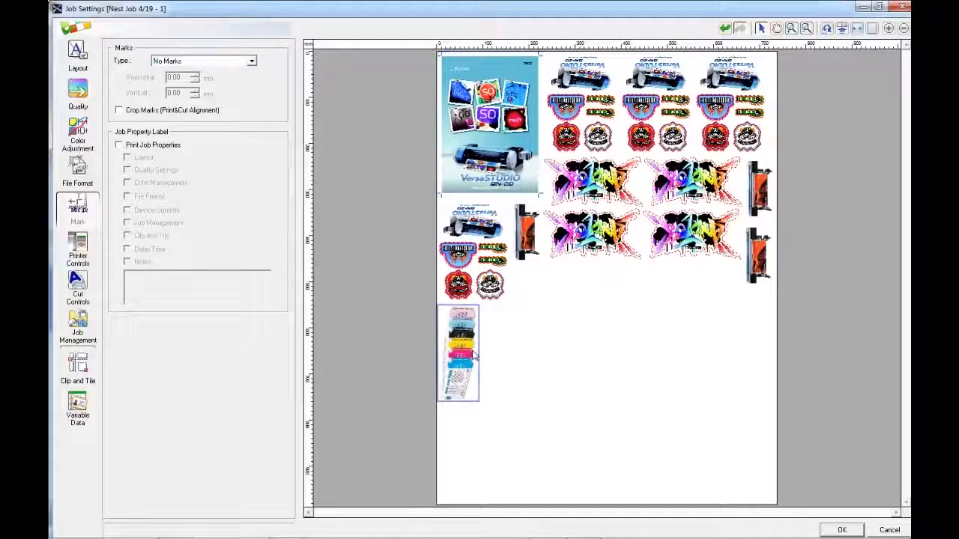
{"action": "left_click_drag", "start_coordinate": [462, 333], "coordinate": [613, 297]}
{"action": "left_click", "coordinate": [77, 54]}
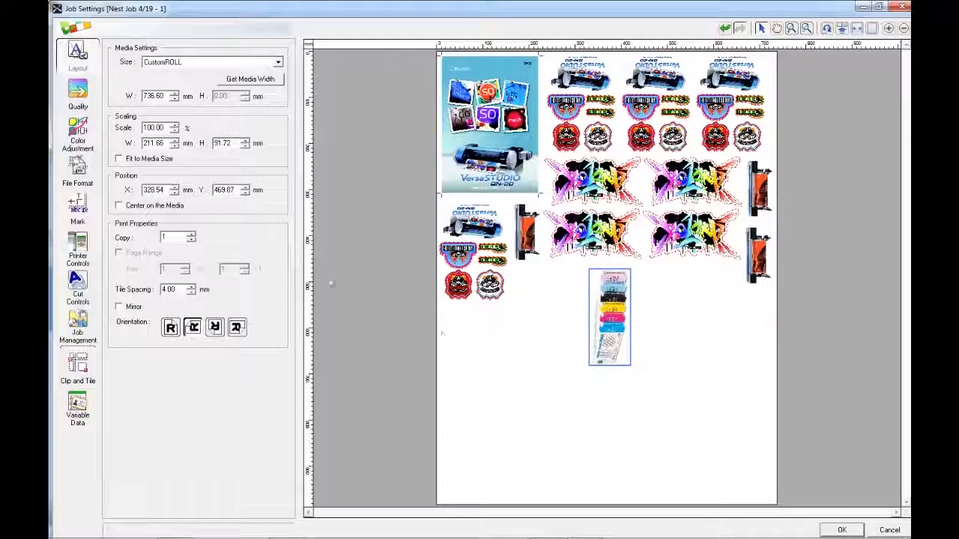
{"action": "left_click", "coordinate": [170, 328]}
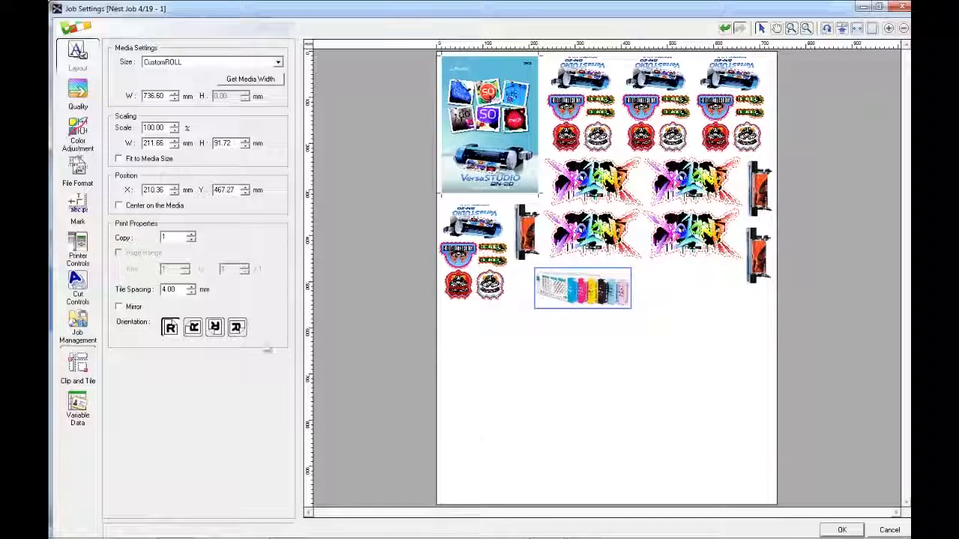
{"action": "left_click", "coordinate": [841, 530]}
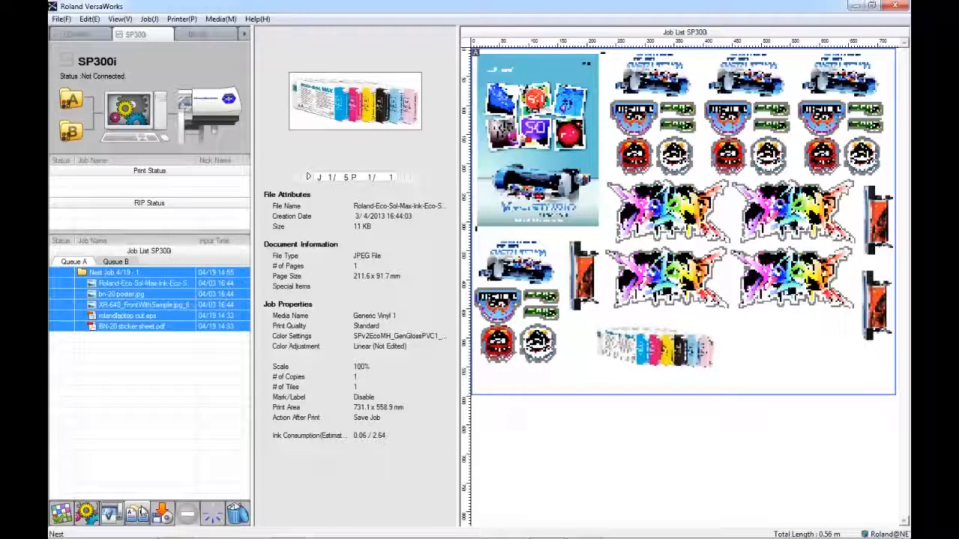
Split the nested job back into its separate jobs and select the rolandlaptop cut.eps job.
{"action": "right_click", "coordinate": [133, 295]}
{"action": "left_click", "coordinate": [175, 371]}
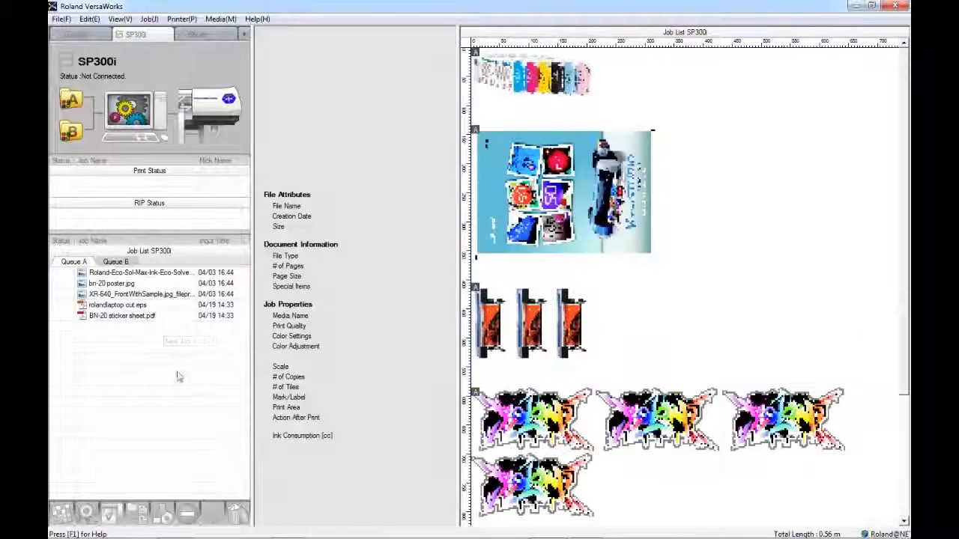
{"action": "left_click", "coordinate": [663, 416]}
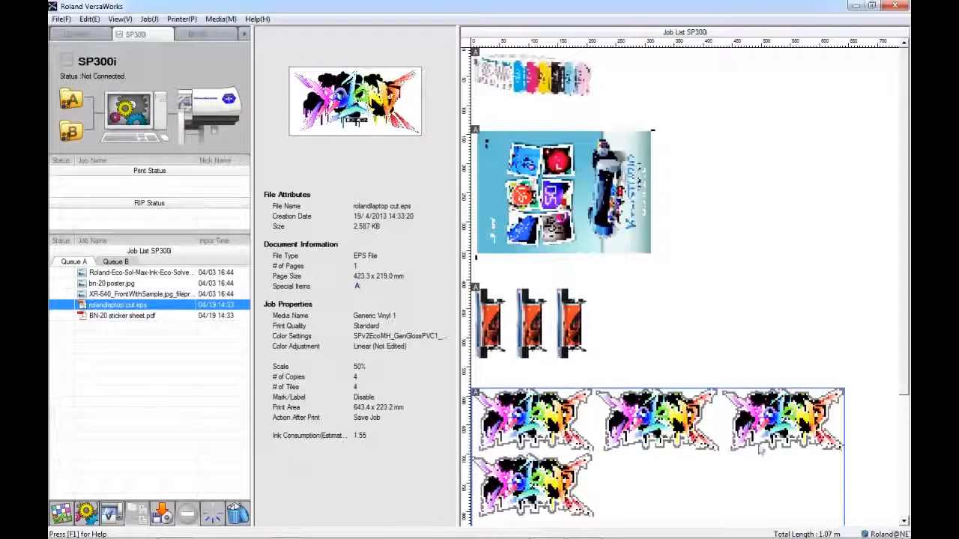